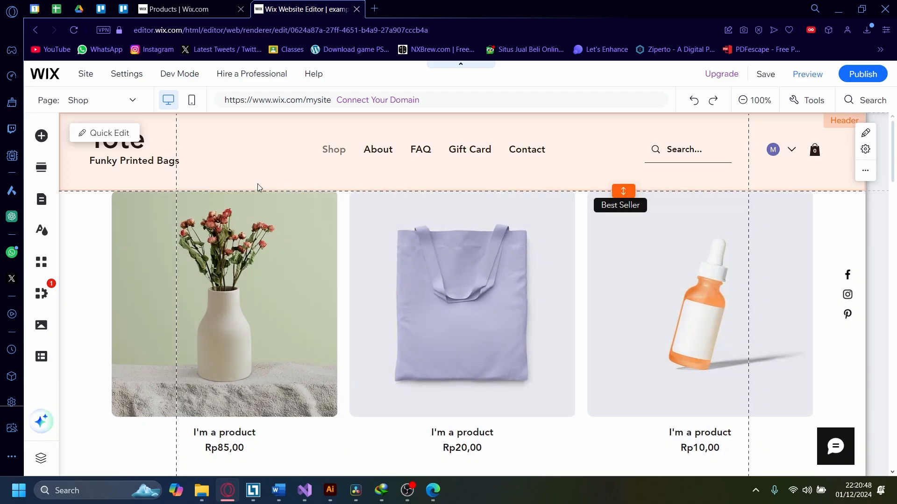
Step: Switch the editor from the shop page to the store's Product Page and look over its layout
scroll(303, 230, down, 1)
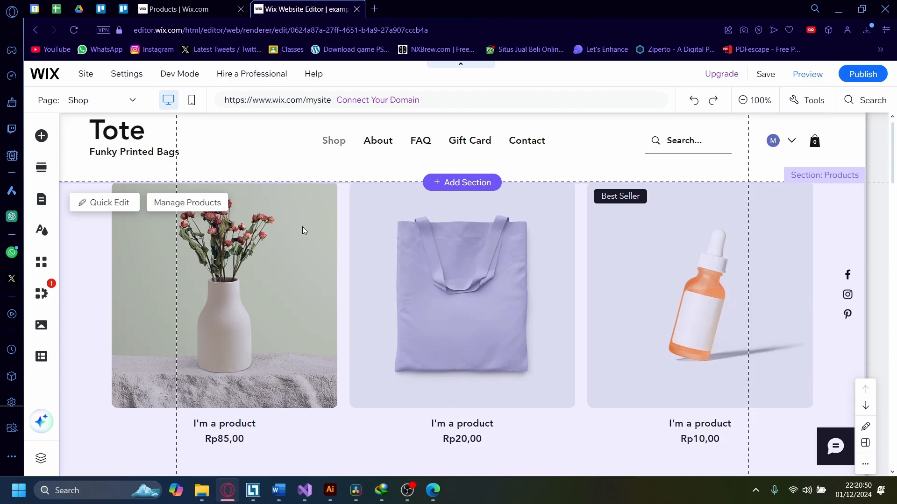
scroll(302, 226, down, 2)
scroll(301, 268, up, 3)
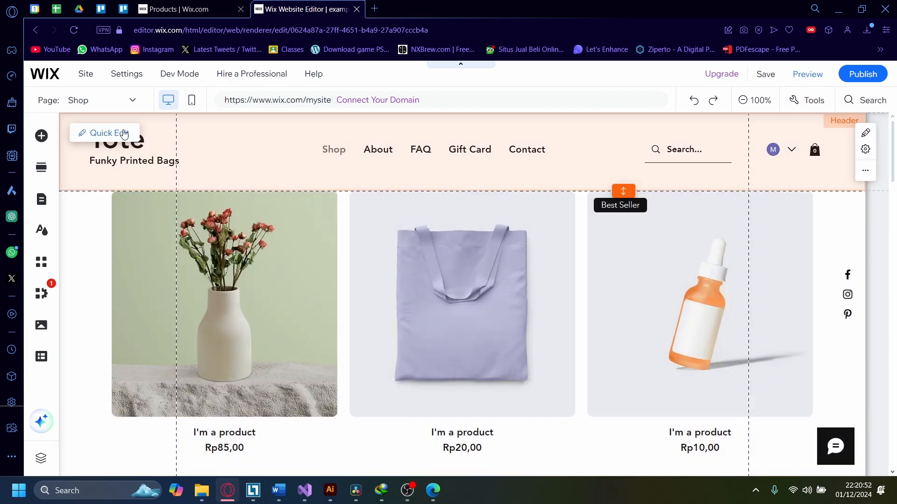
click(87, 102)
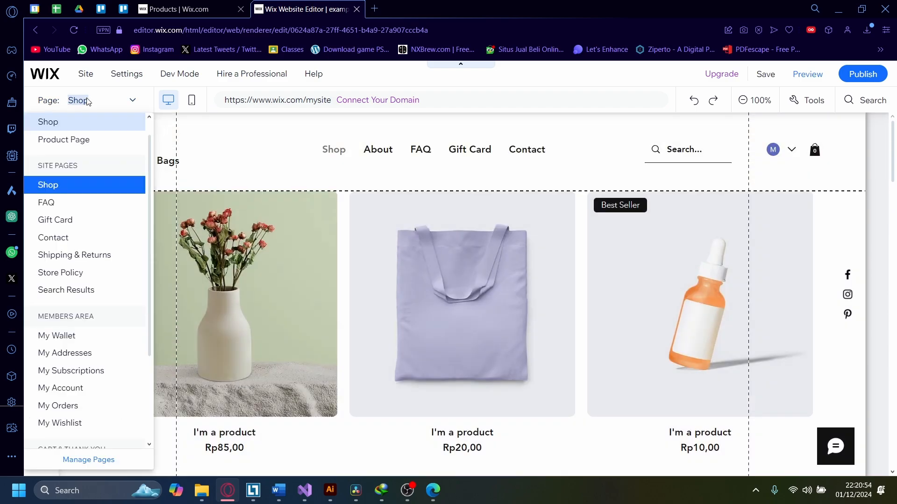
scroll(89, 176, down, 3)
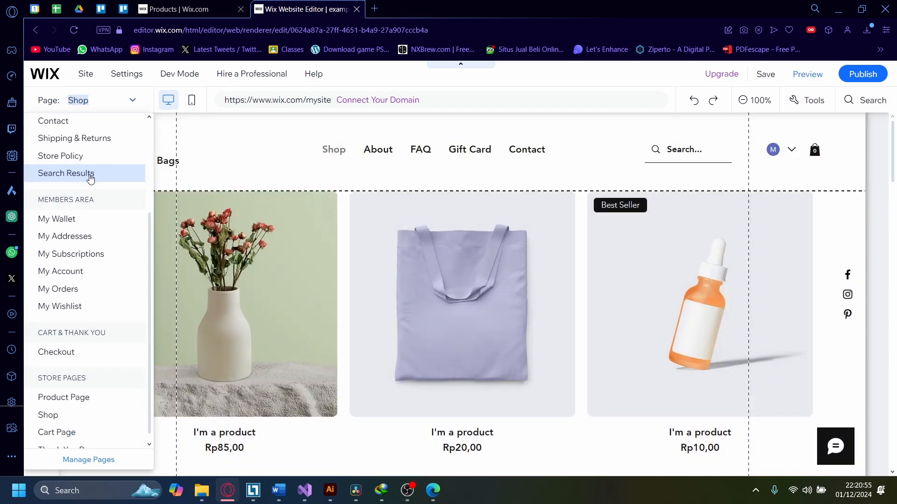
click(57, 391)
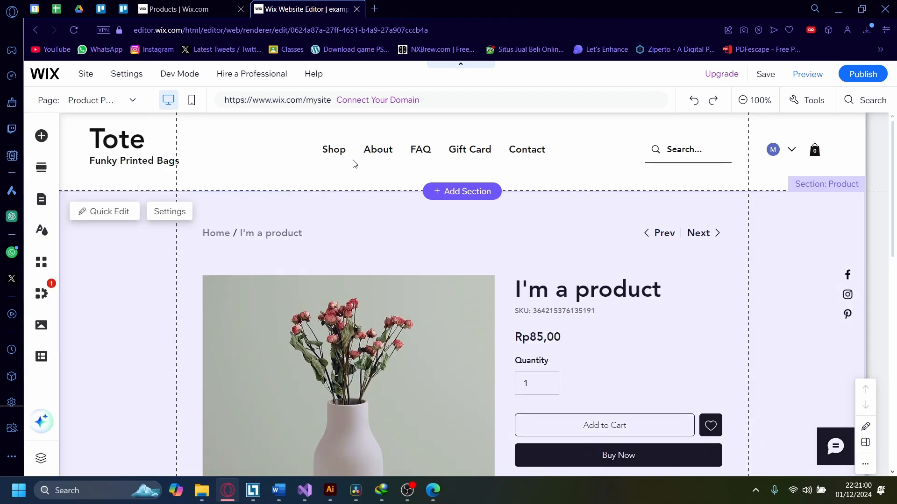
scroll(462, 357, down, 5)
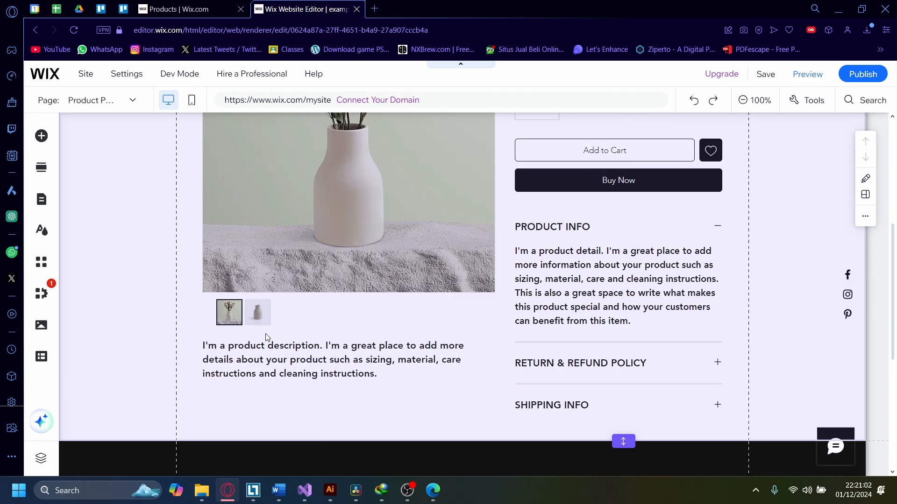
scroll(442, 372, up, 6)
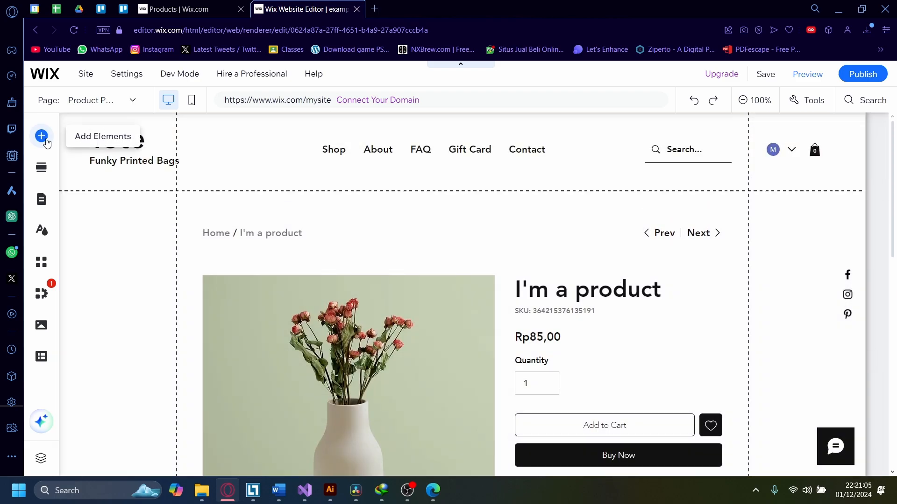
Step: Add a free Wix image to the product section and delete it
click(45, 139)
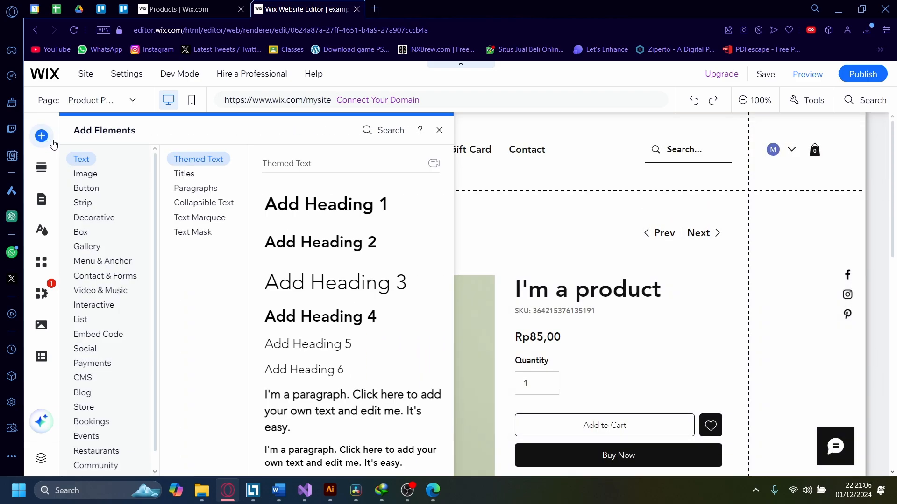
click(86, 174)
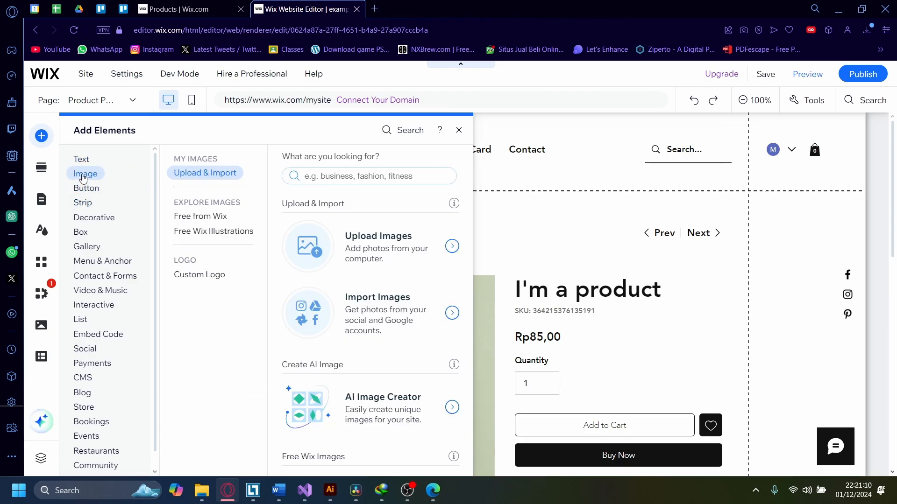
click(178, 220)
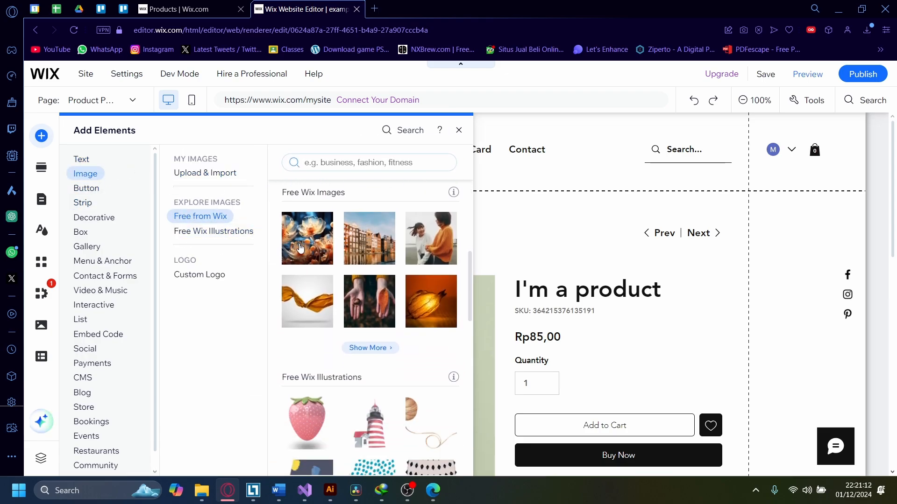
click(79, 262)
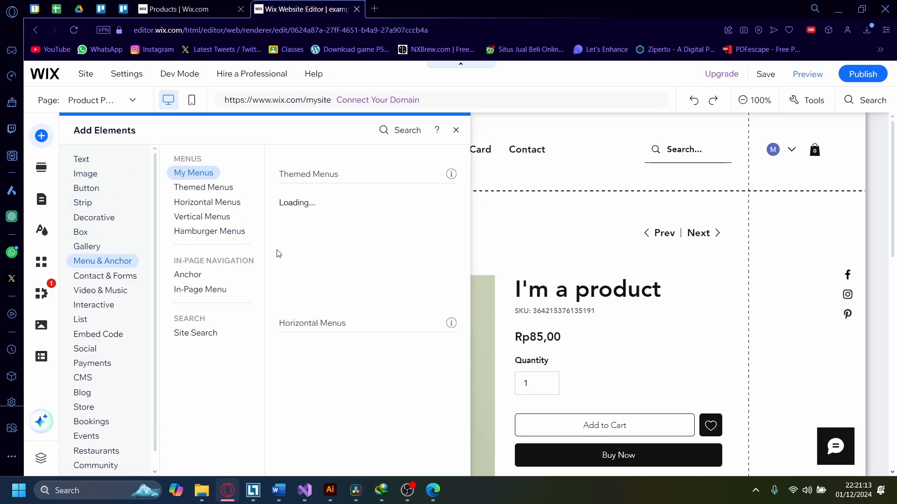
click(85, 174)
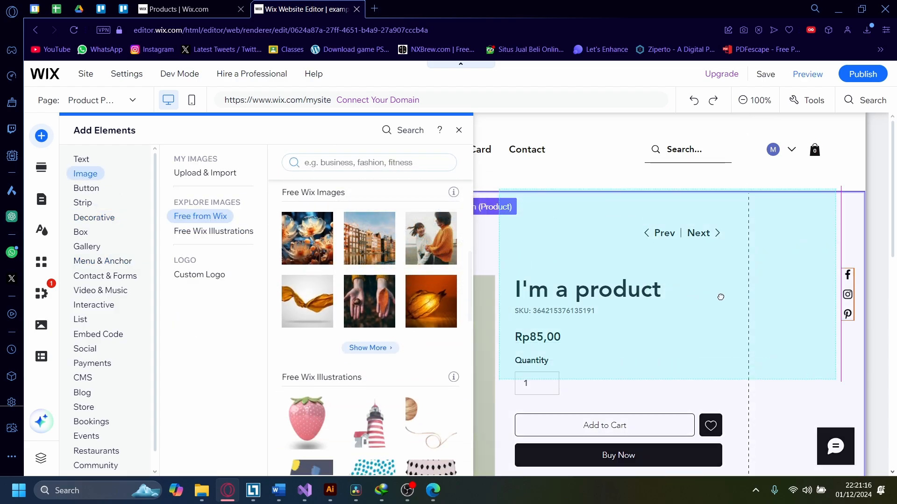
drag(720, 297, 492, 308)
key(Delete)
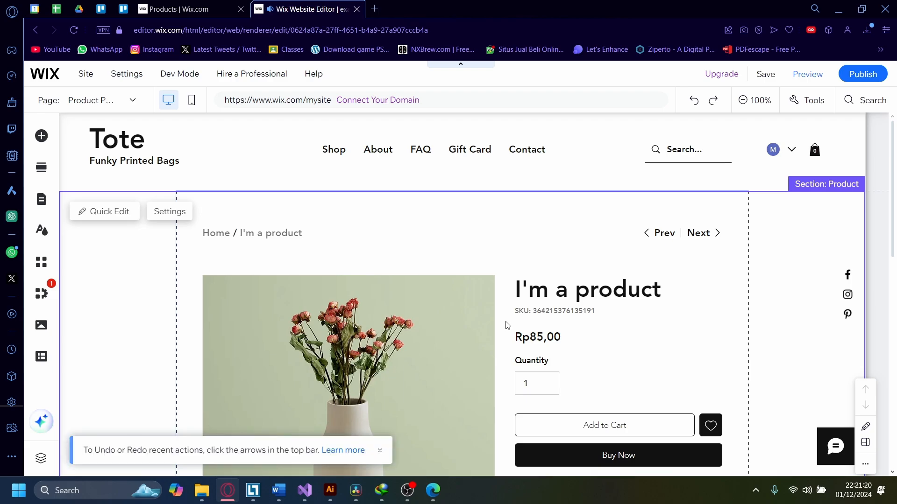
Step: Switch to the Wix dashboard's product list and open the flower vase product for editing
scroll(507, 326, down, 1)
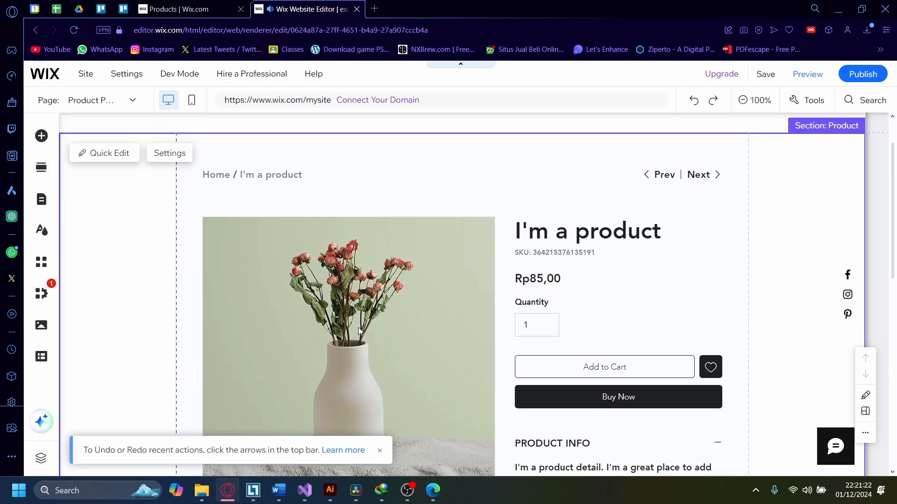
scroll(359, 331, down, 3)
scroll(317, 311, up, 3)
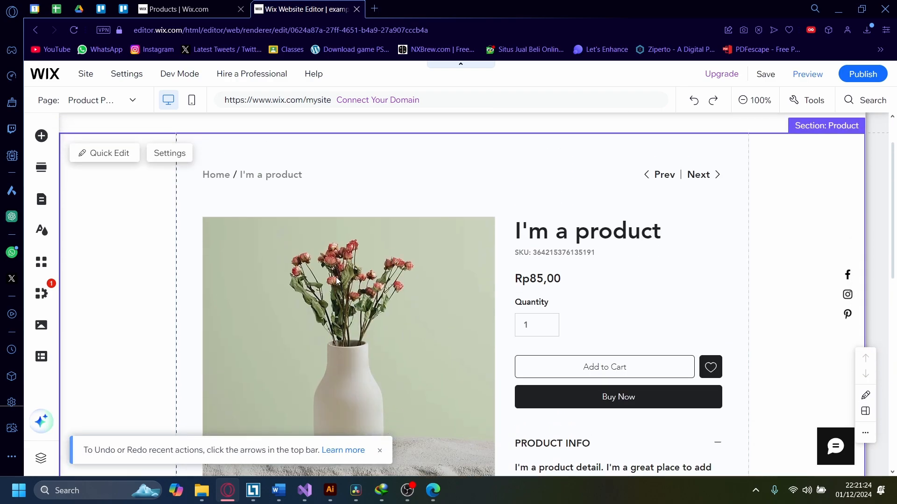
click(192, 6)
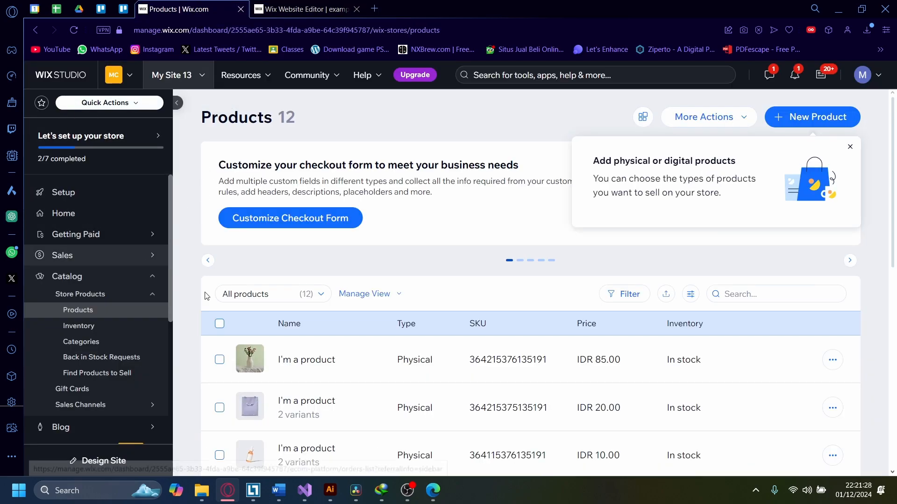
scroll(207, 296, down, 1)
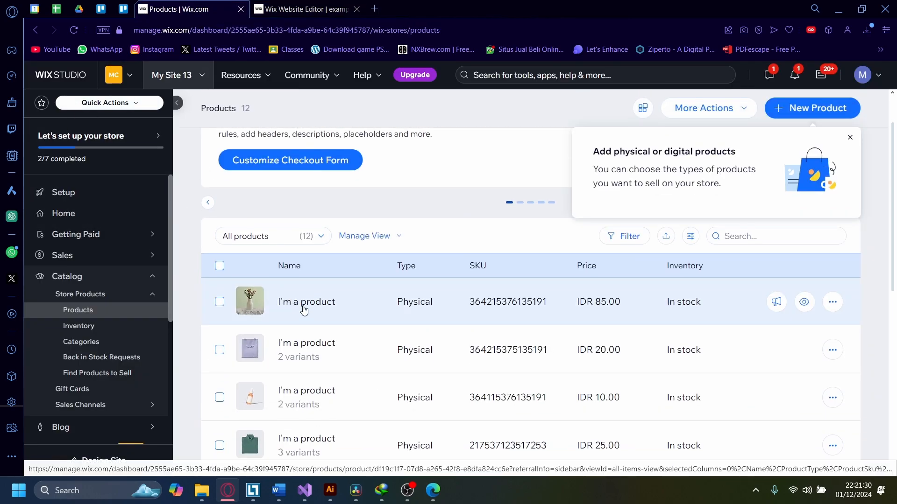
click(306, 310)
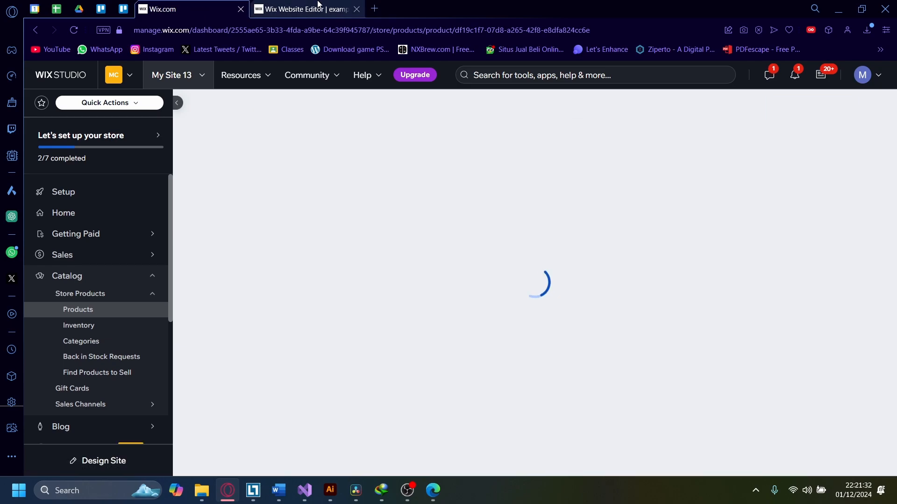
click(318, 6)
click(222, 6)
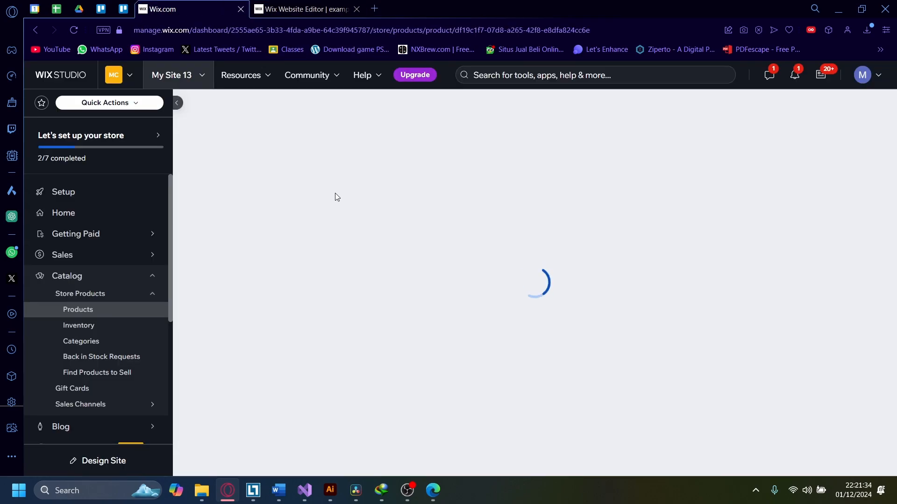
click(276, 6)
scroll(604, 208, down, 5)
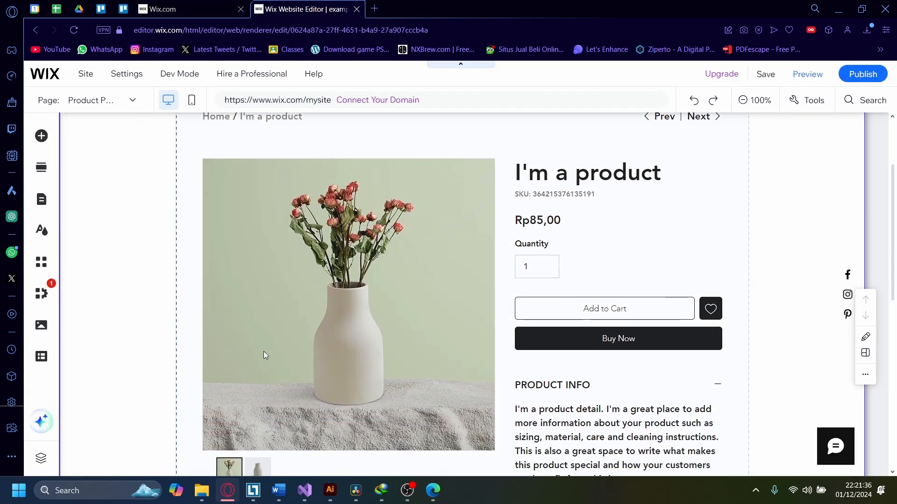
key(ctrl+shift+Tab)
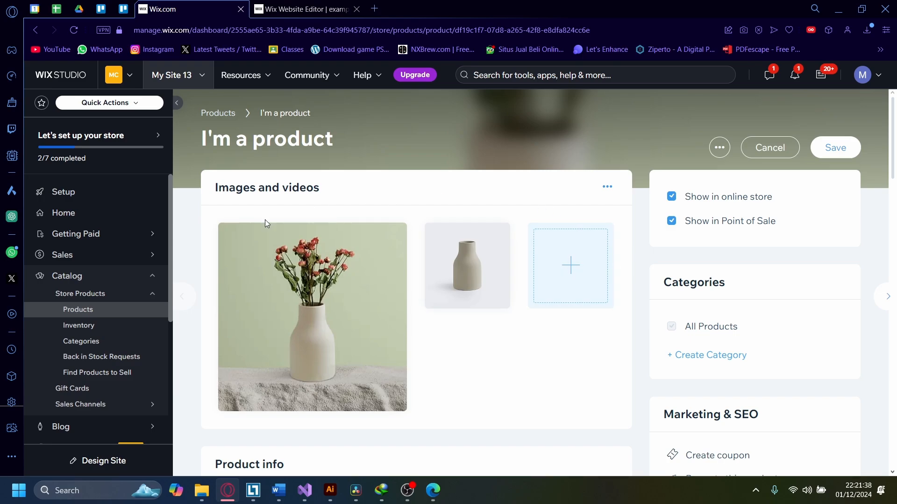
Step: Rename the vase product to "Example name" in its basic info
scroll(252, 337, down, 3)
scroll(252, 338, down, 3)
triple_click(305, 276)
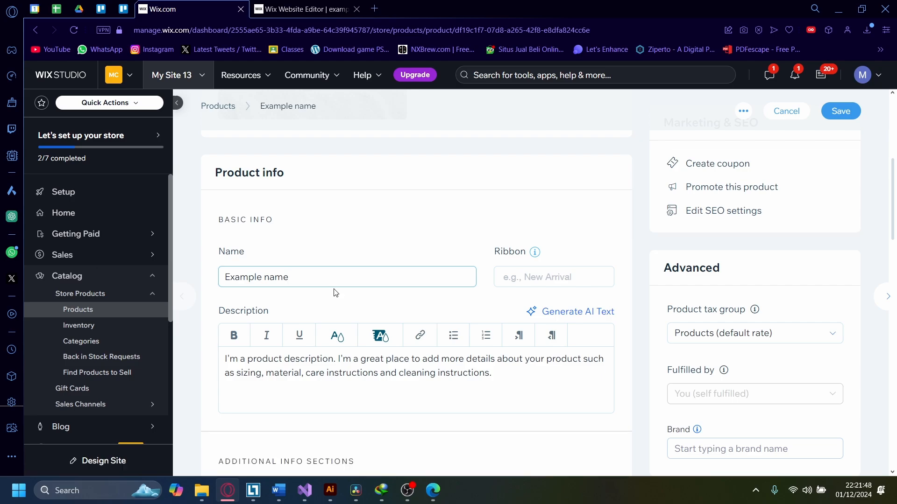
Step: Replace the product's description with "This an example description"
scroll(415, 306, down, 1)
drag(509, 328, 135, 274)
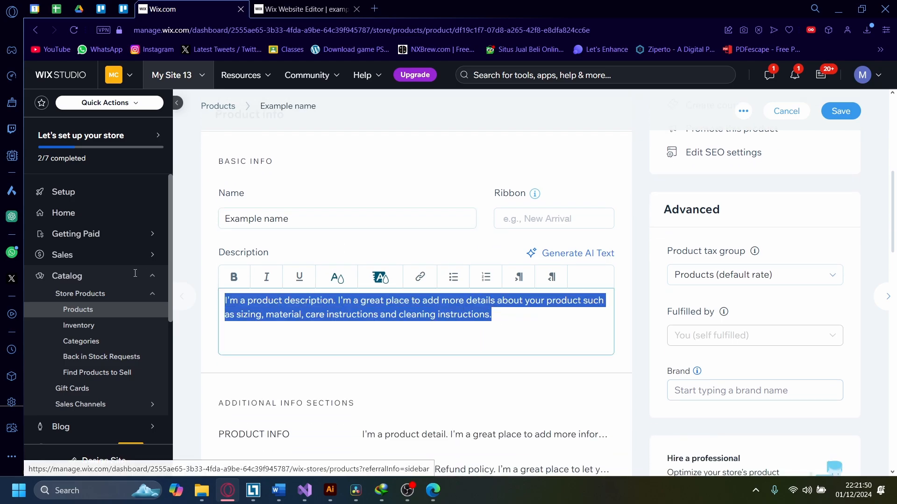
text(E)
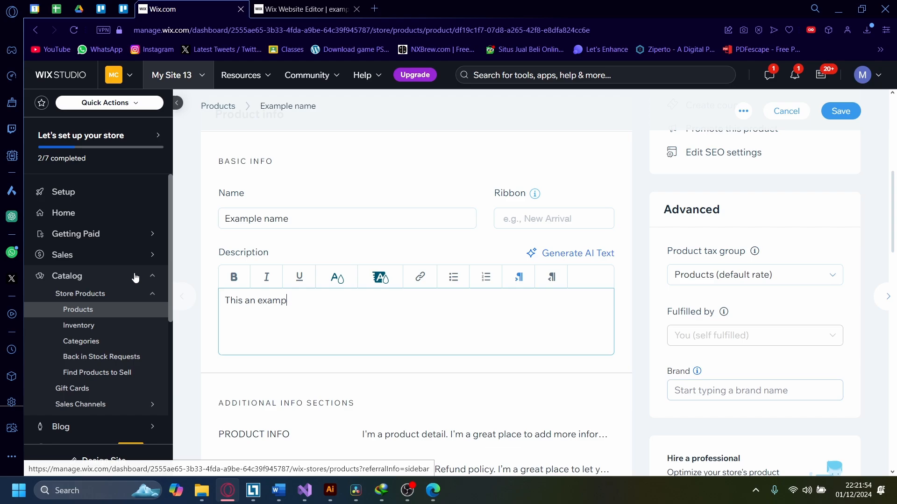
key(BackSpace)
key(BackSpace)
key(BackSpace)
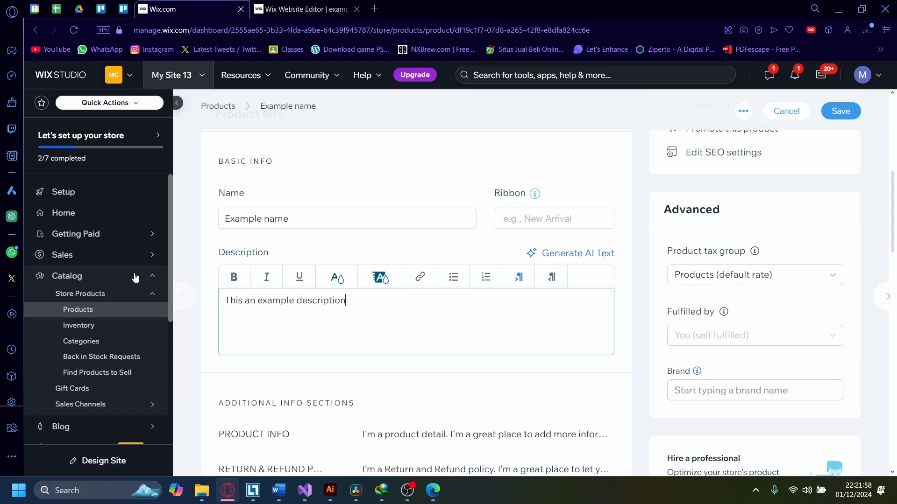
Step: Examine the product's additional info sections, custom text, options, inventory, shipping, pre-order and subscription settings
scroll(135, 278, down, 3)
scroll(321, 322, down, 3)
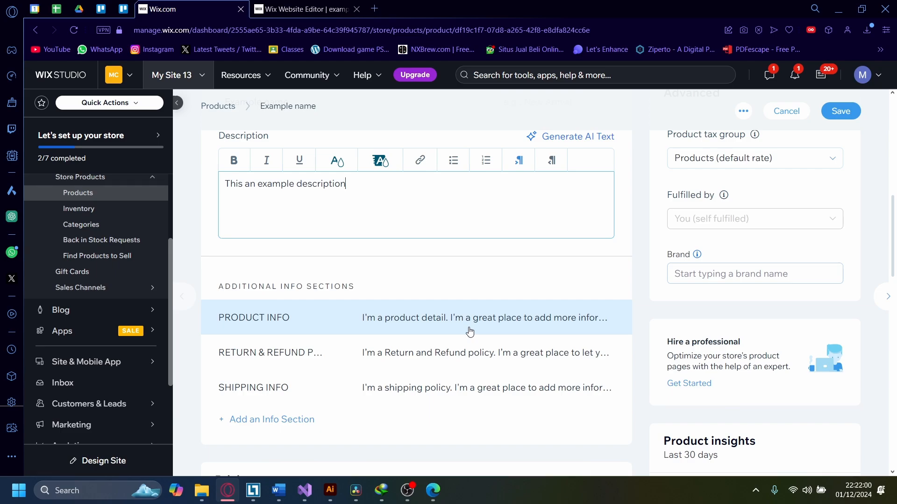
scroll(374, 313, down, 1)
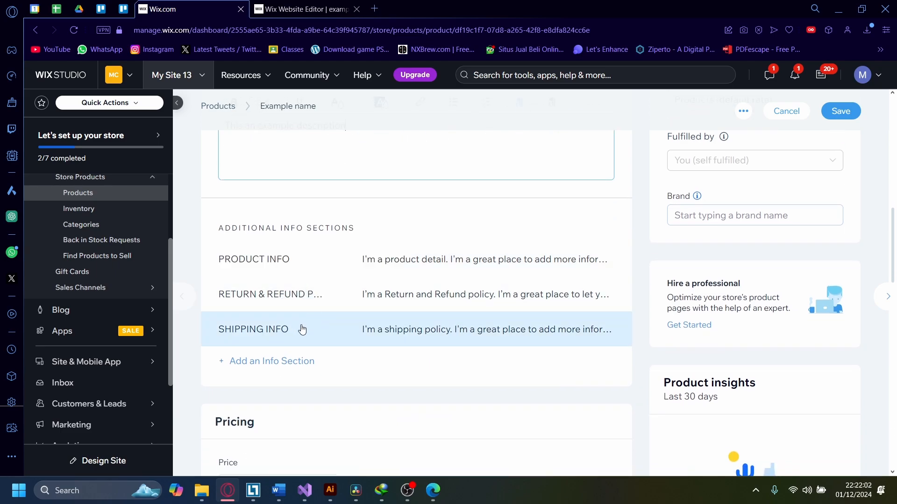
click(437, 265)
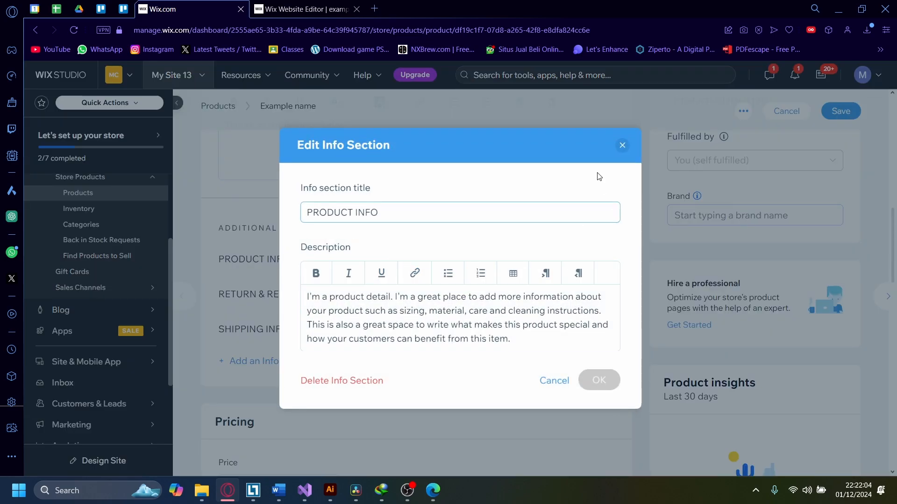
click(623, 146)
scroll(339, 322, down, 3)
scroll(339, 322, down, 6)
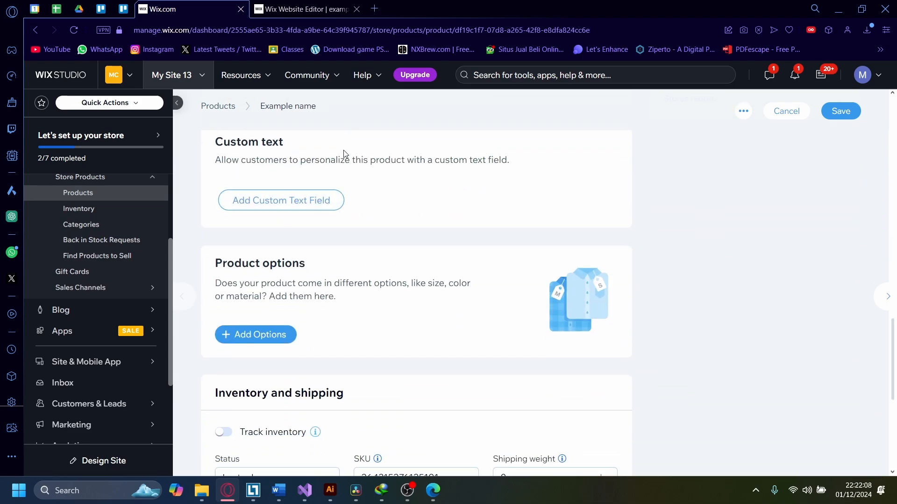
scroll(346, 155, down, 3)
scroll(290, 234, down, 3)
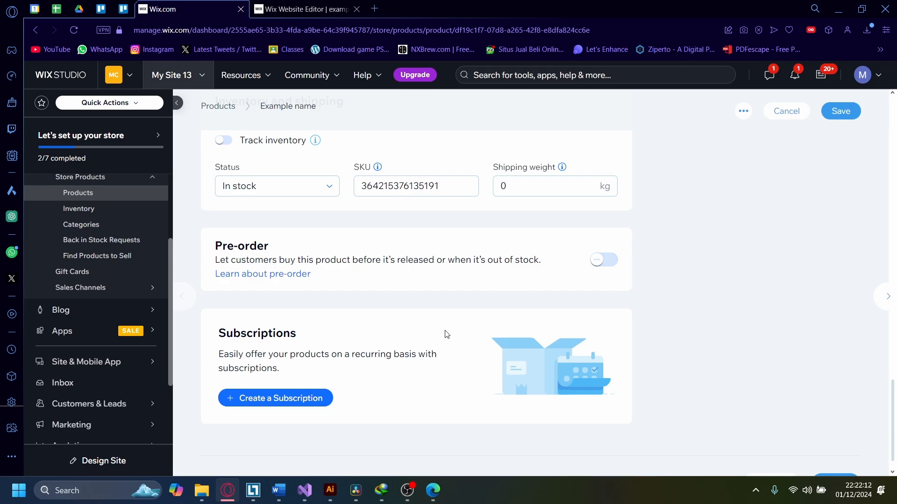
Step: Check the product's images and basic info and save the product changes
scroll(446, 334, up, 15)
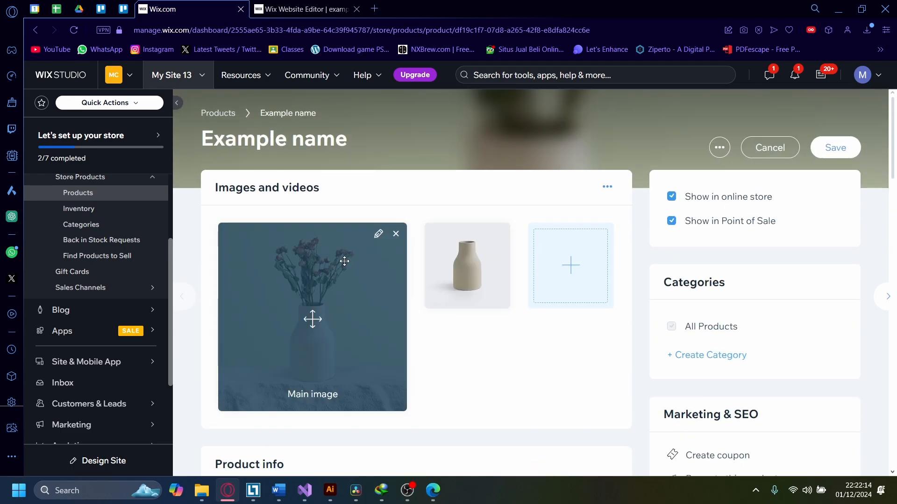
scroll(314, 290, down, 6)
scroll(314, 304, up, 6)
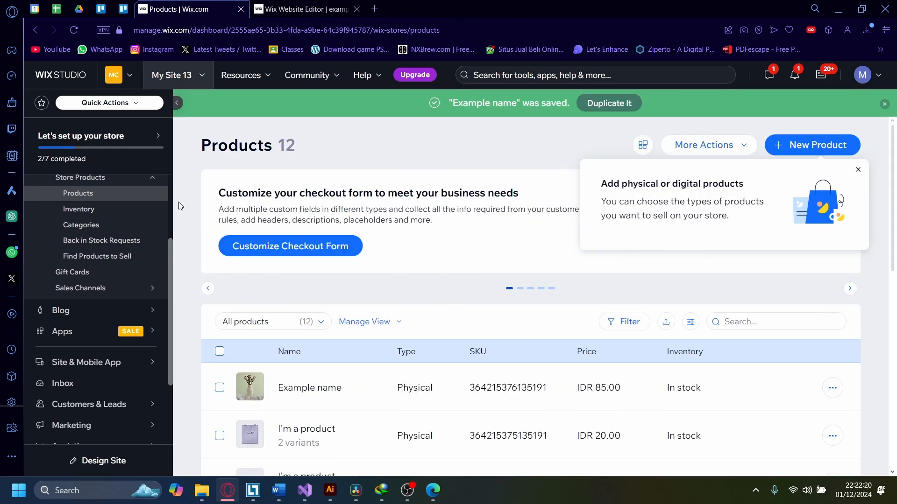
Step: Open the site in the design editor from the store's setup page and check the renamed product on the shop page
scroll(91, 176, up, 3)
click(87, 192)
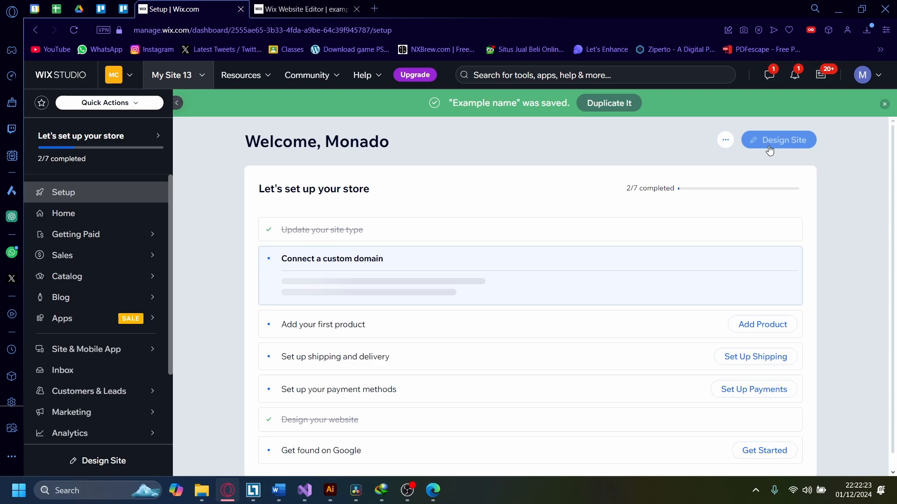
click(770, 149)
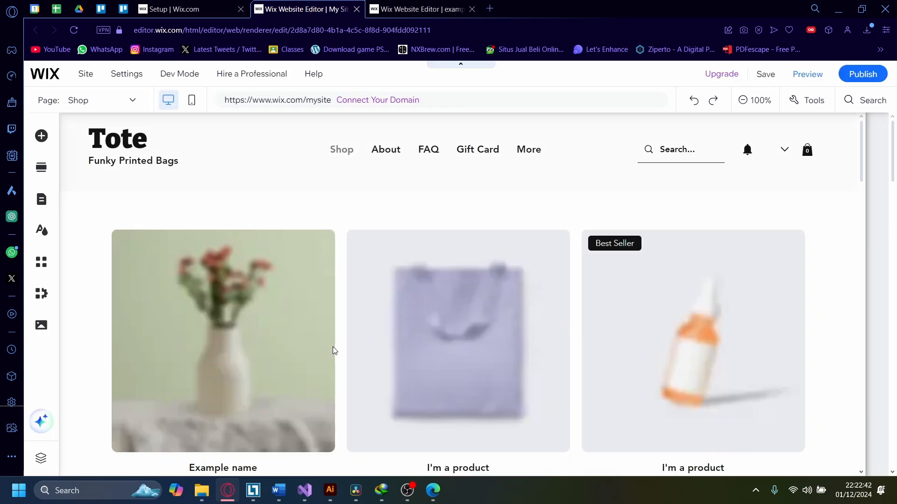
scroll(327, 339, down, 3)
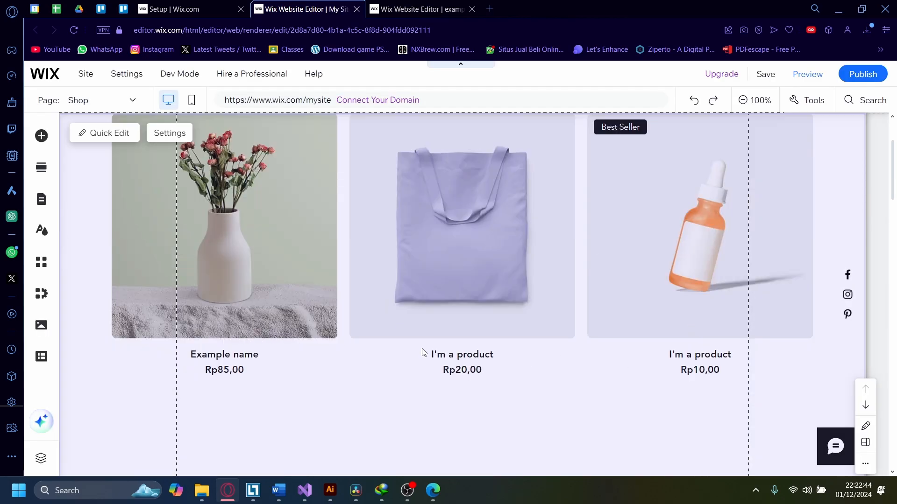
Step: Open the Wix Stores Product Page in the editor from the site's list of pages
scroll(423, 350, up, 1)
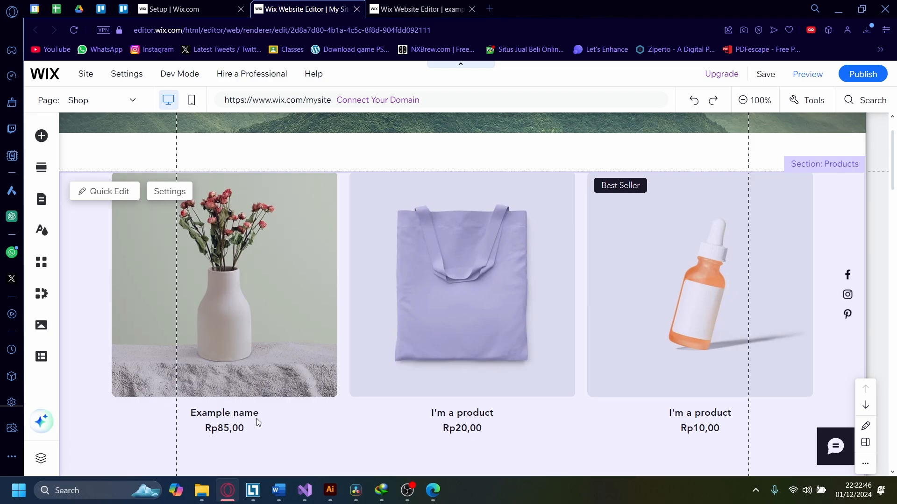
scroll(125, 176, up, 1)
click(111, 111)
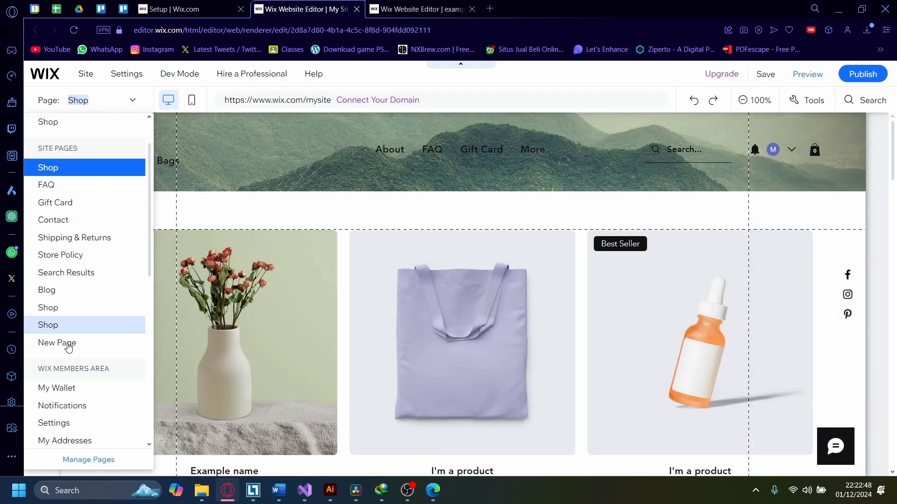
scroll(65, 374, down, 4)
scroll(70, 403, down, 3)
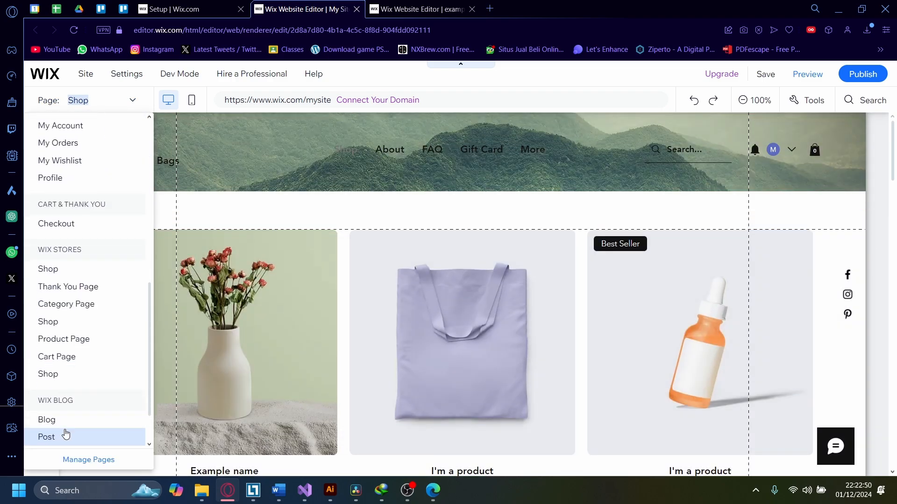
scroll(65, 370, down, 1)
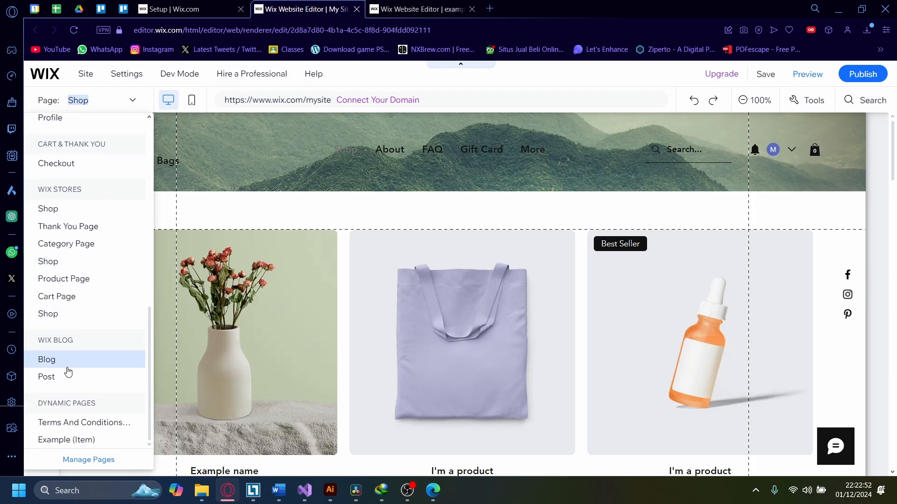
scroll(66, 368, up, 1)
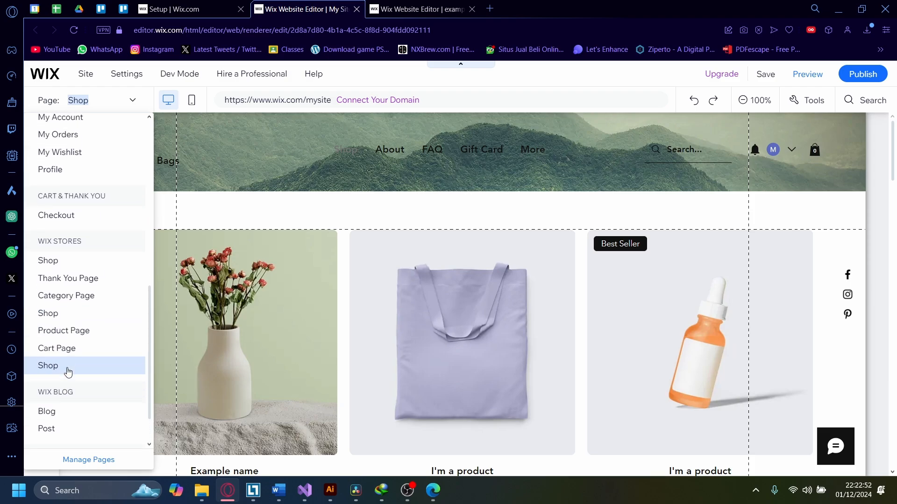
click(69, 338)
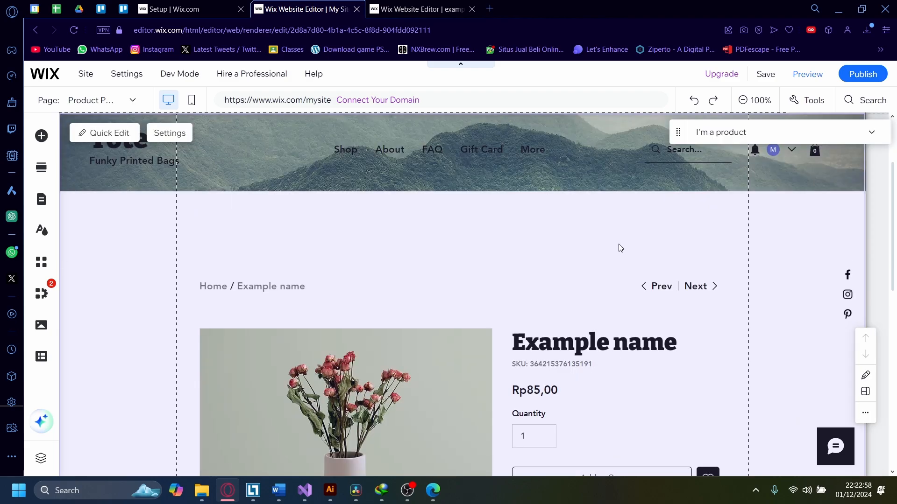
Step: Look over the product page, preview the site and go back to the previous product, Example name
scroll(604, 251, down, 4)
scroll(480, 205, down, 3)
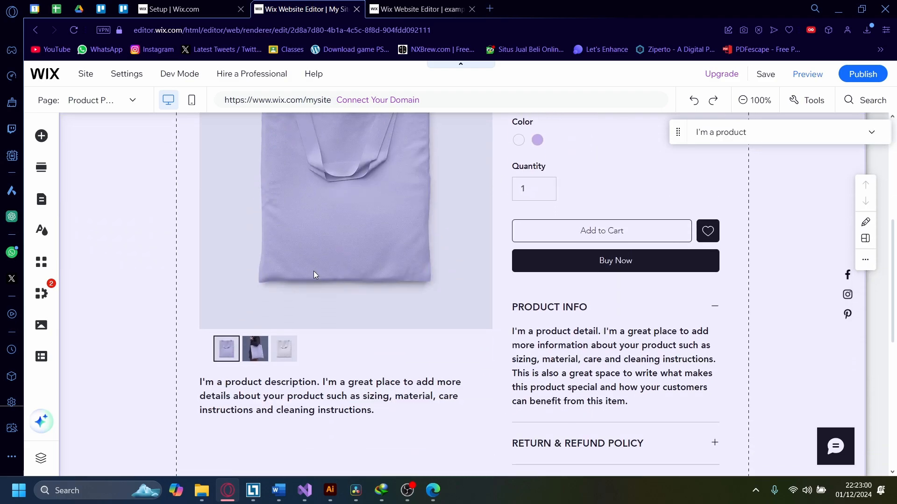
scroll(314, 275, up, 5)
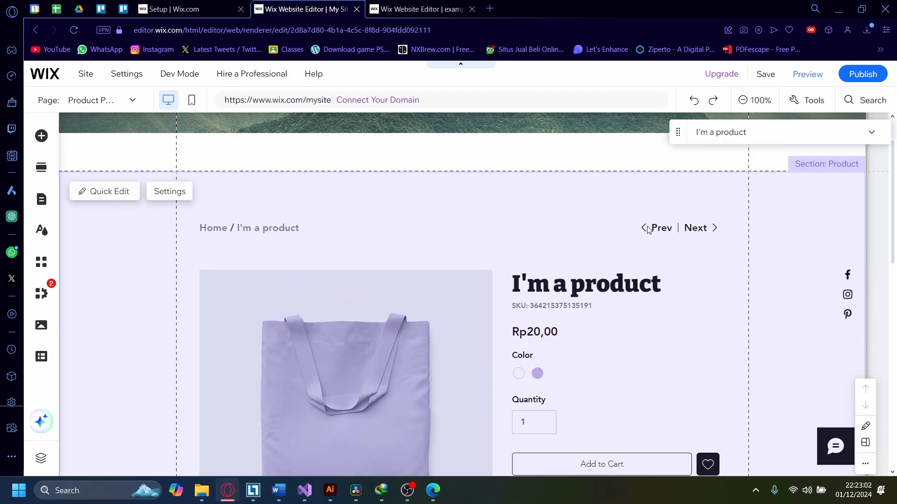
click(650, 230)
click(818, 75)
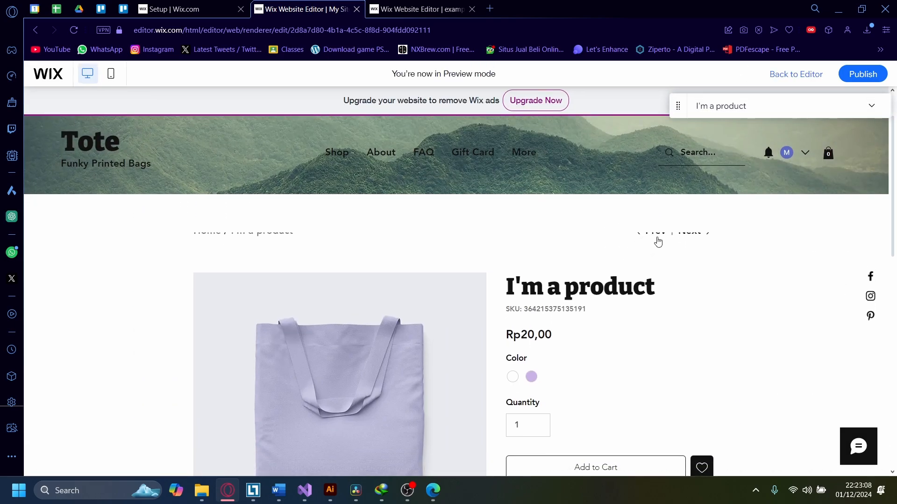
click(658, 242)
Step: Examine the previewed product's name, price, images, description and info sections, and return to the editor
scroll(647, 293, down, 3)
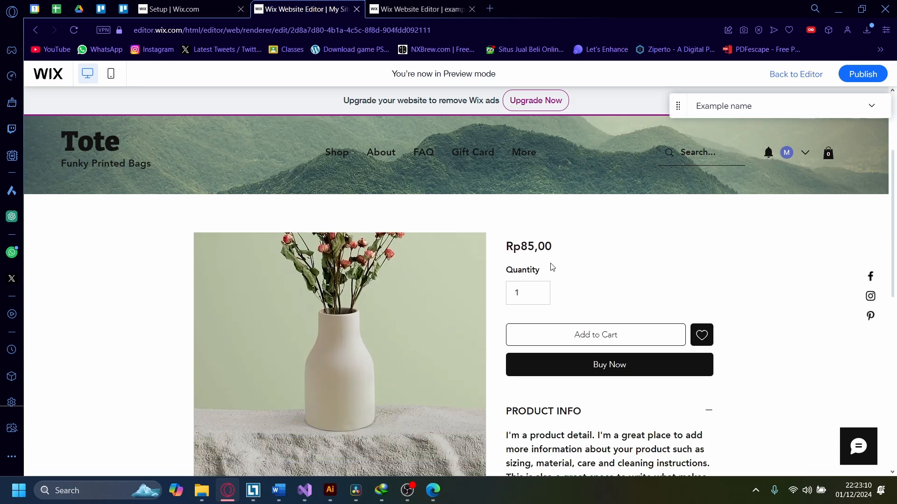
scroll(519, 324, down, 3)
scroll(497, 350, up, 5)
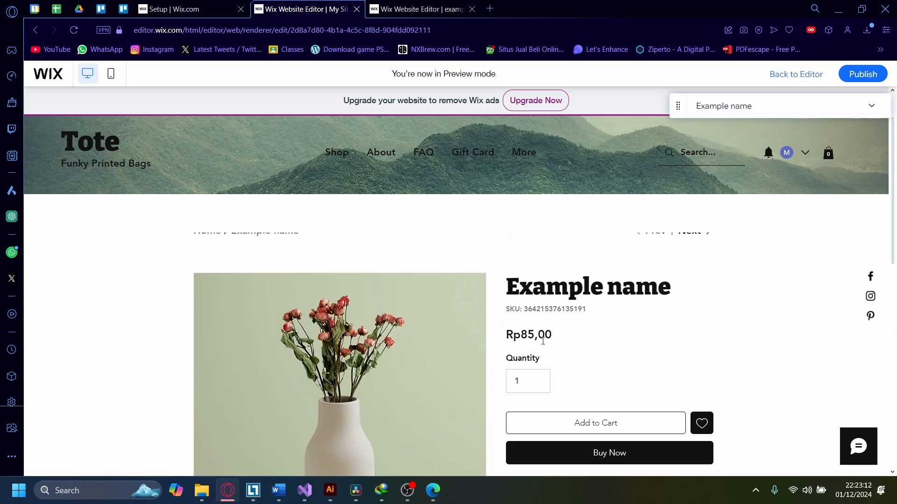
scroll(556, 332, down, 5)
scroll(560, 331, up, 5)
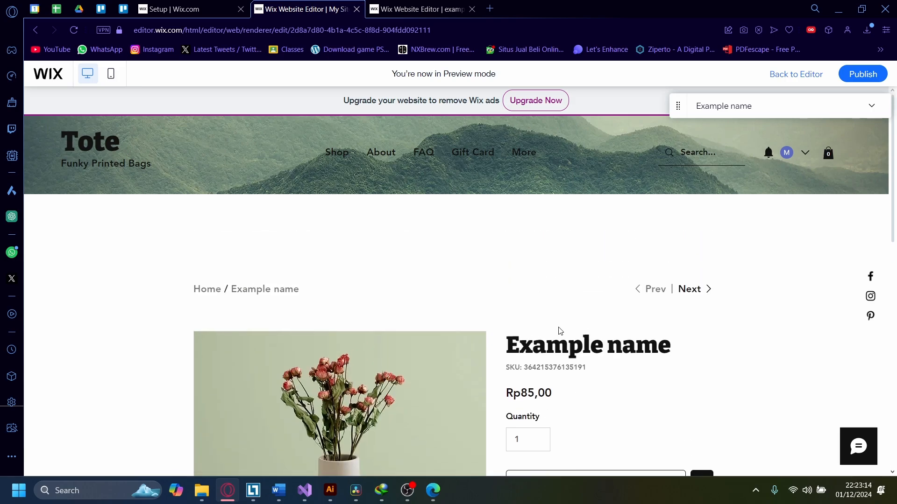
scroll(560, 331, down, 5)
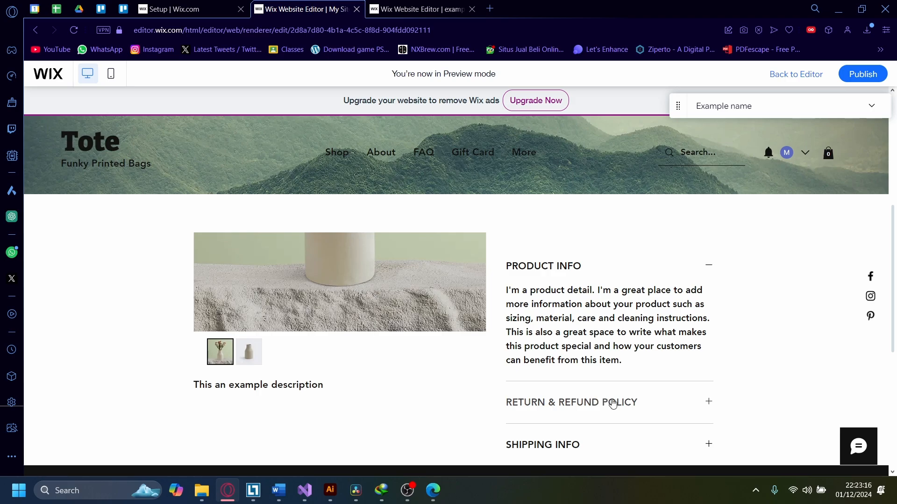
scroll(613, 404, down, 2)
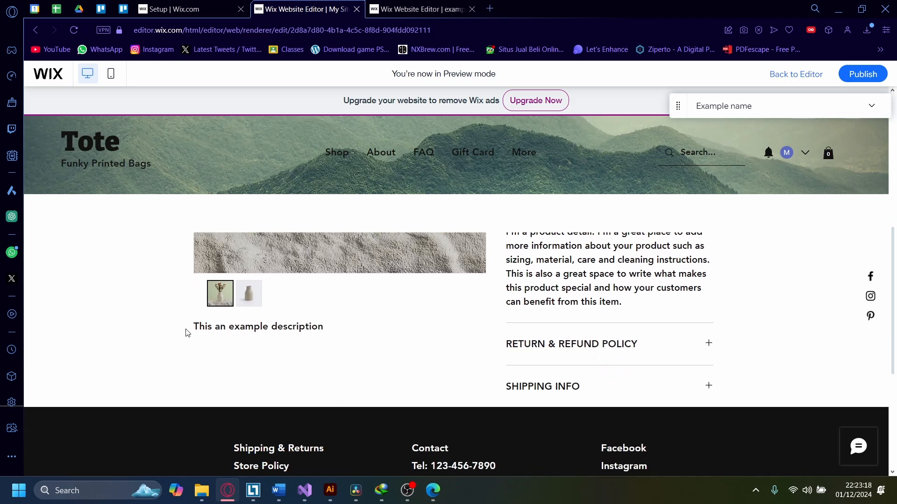
click(351, 323)
scroll(277, 356, up, 7)
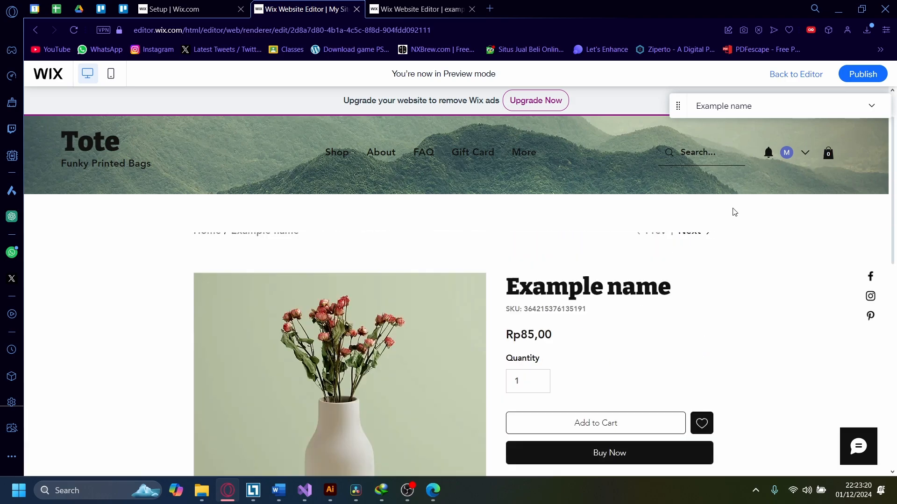
click(798, 75)
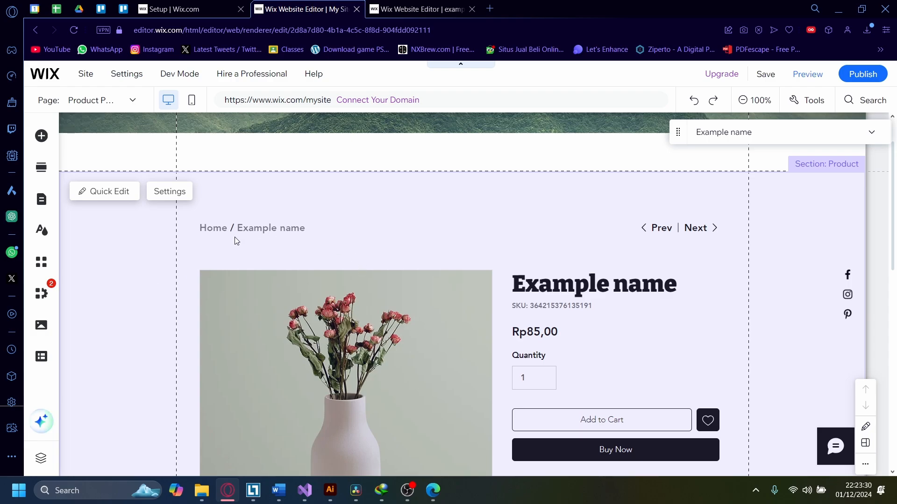
Step: Switch to the site dashboard and look through the store catalog's product list
scroll(363, 282, up, 2)
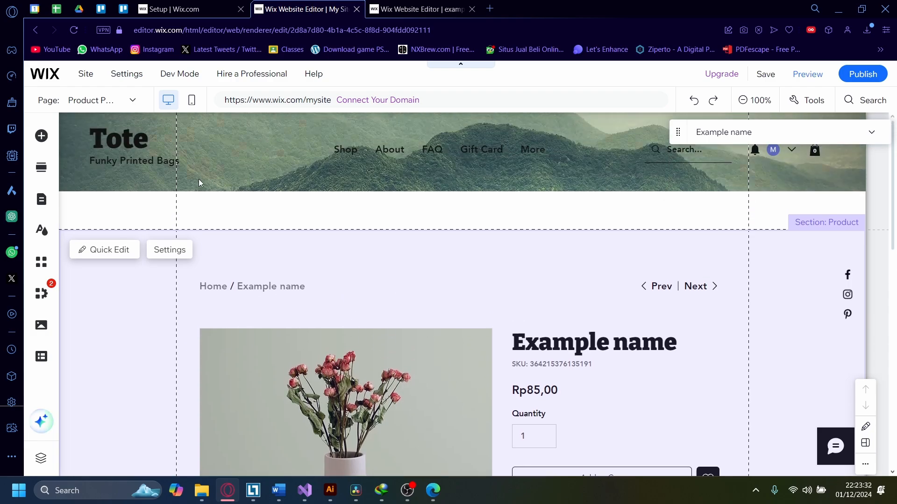
click(194, 9)
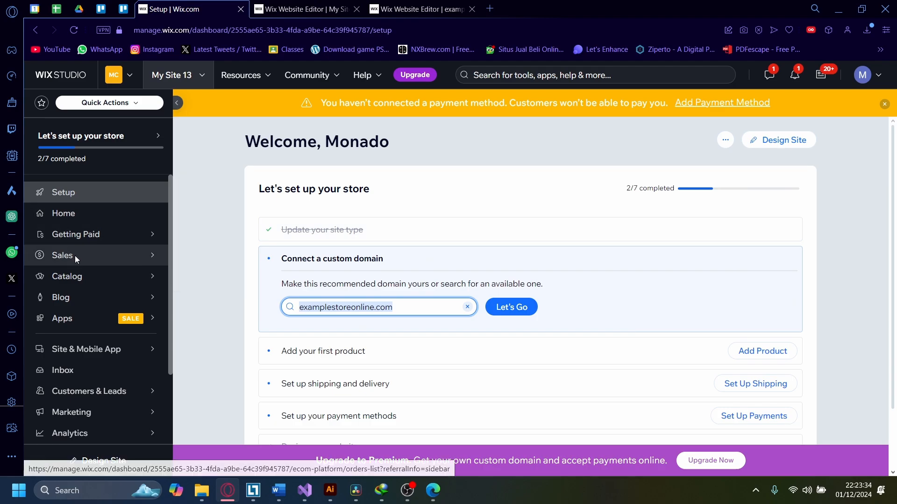
click(77, 273)
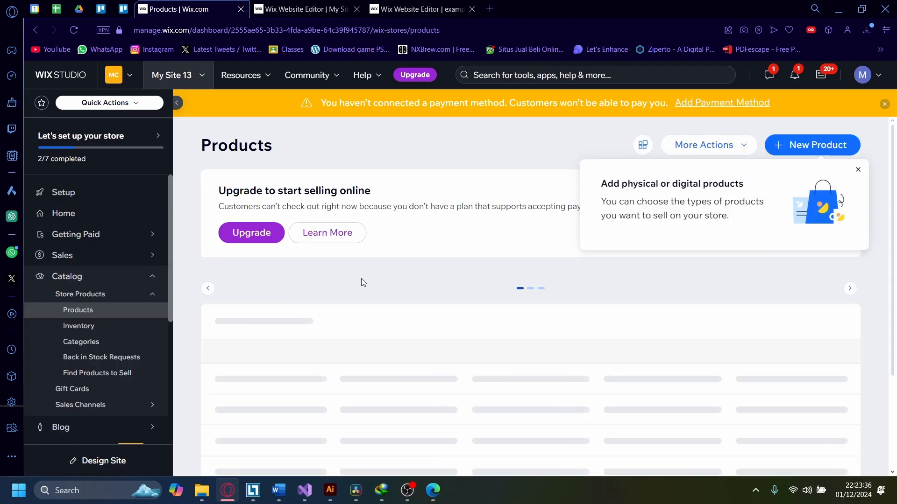
scroll(355, 292, down, 3)
scroll(356, 292, down, 5)
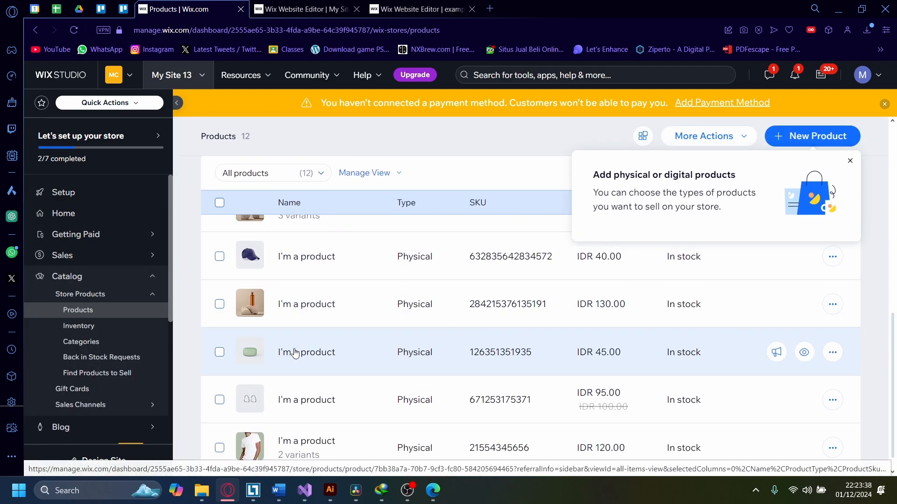
scroll(280, 334, up, 8)
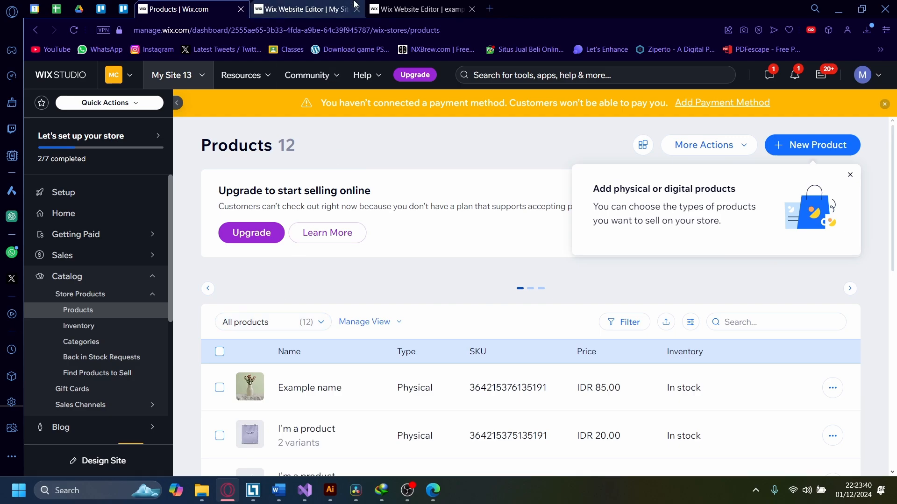
Step: Return to the site editor and add an image of glowing glass-like flowers to the product page
click(303, 9)
scroll(340, 334, down, 5)
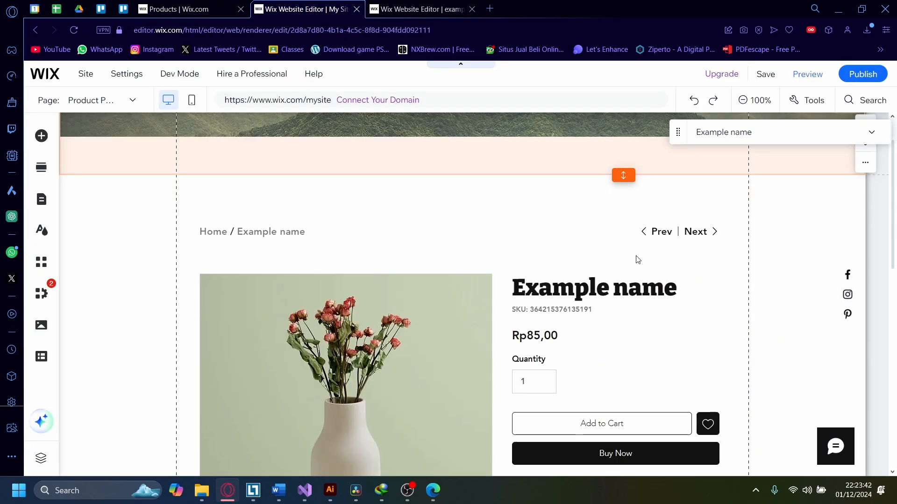
scroll(366, 313, up, 5)
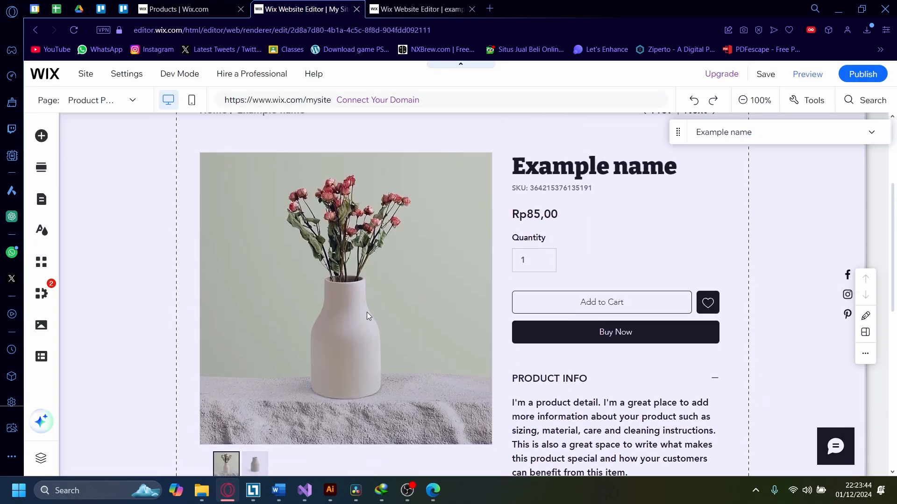
scroll(364, 304, down, 2)
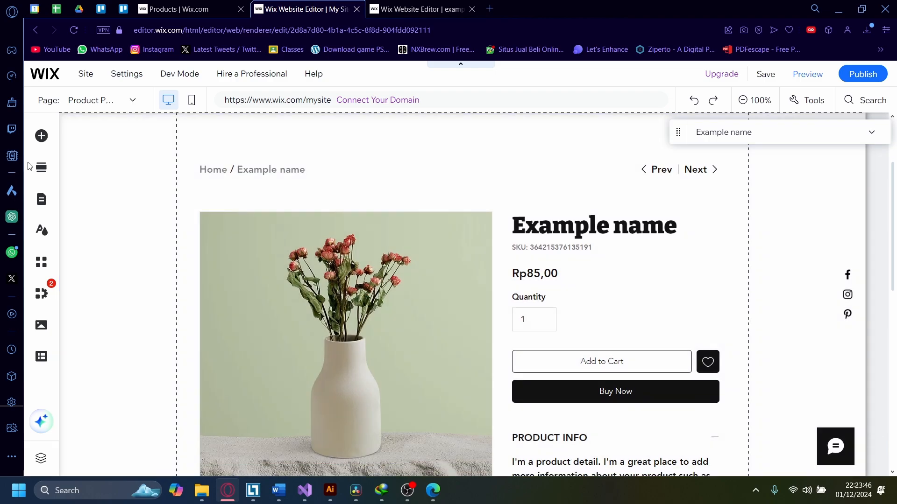
click(41, 136)
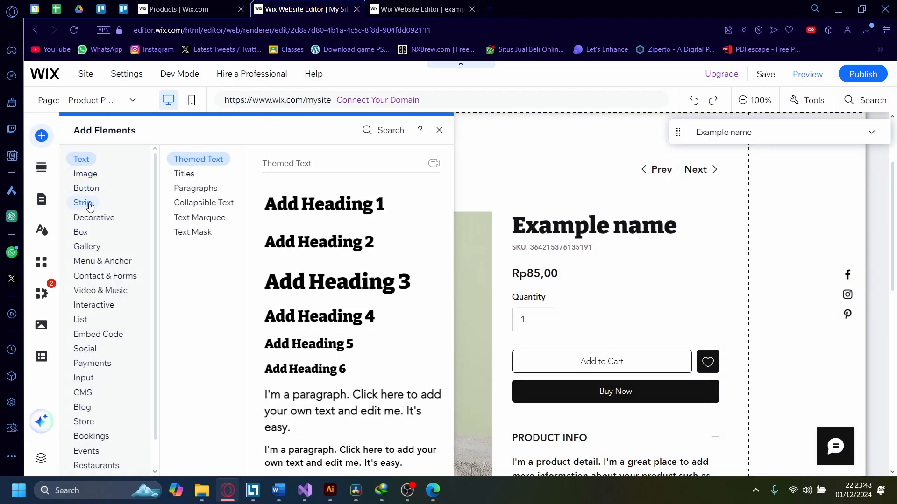
mouse_move(86, 179)
click(169, 222)
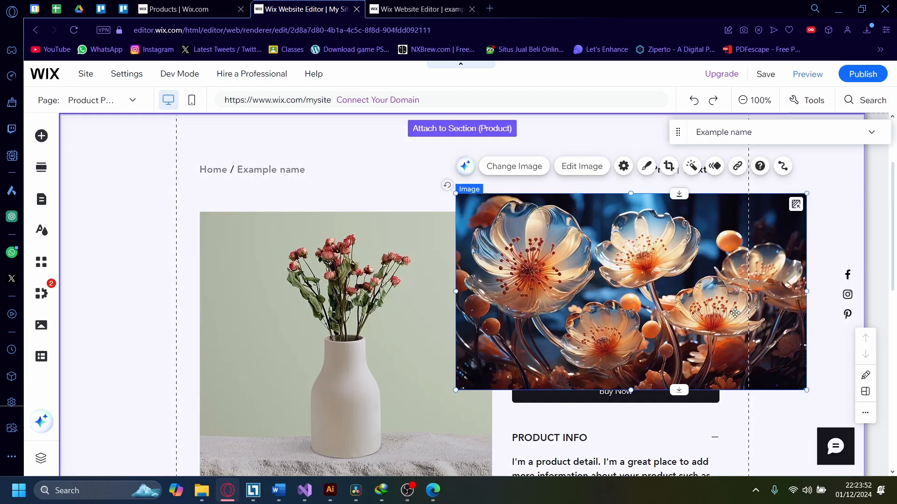
Step: Narrow the added flower image and place it across the upper-left edge of the product section, overlapping the product photo's corner
drag(693, 328, 238, 297)
drag(353, 260, 164, 260)
drag(109, 256, 310, 178)
scroll(311, 178, up, 3)
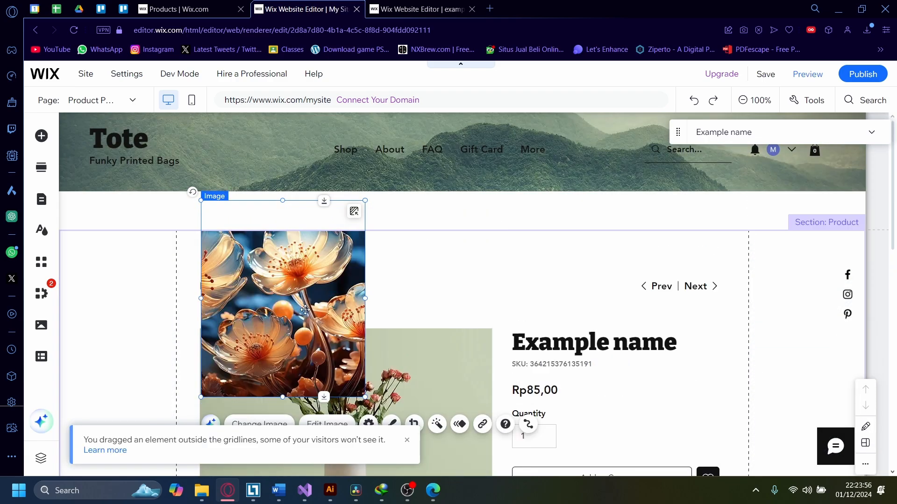
drag(287, 342, 255, 318)
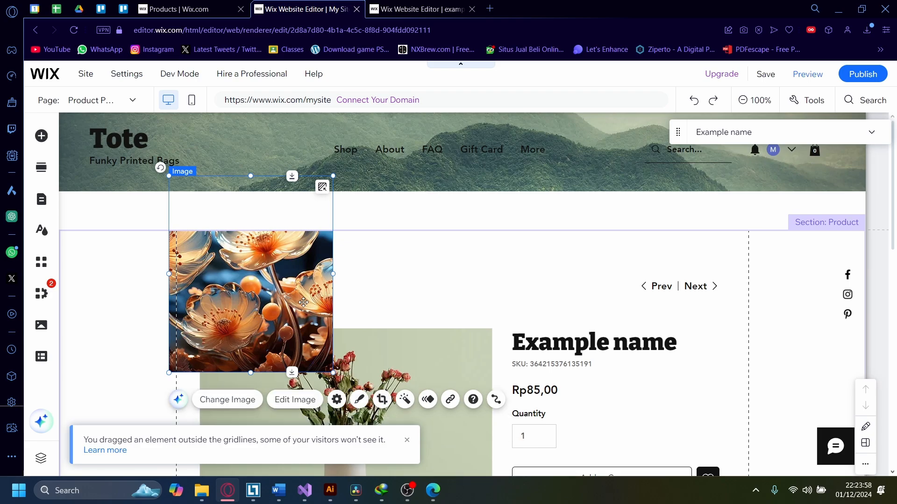
scroll(290, 346, down, 3)
scroll(273, 274, up, 3)
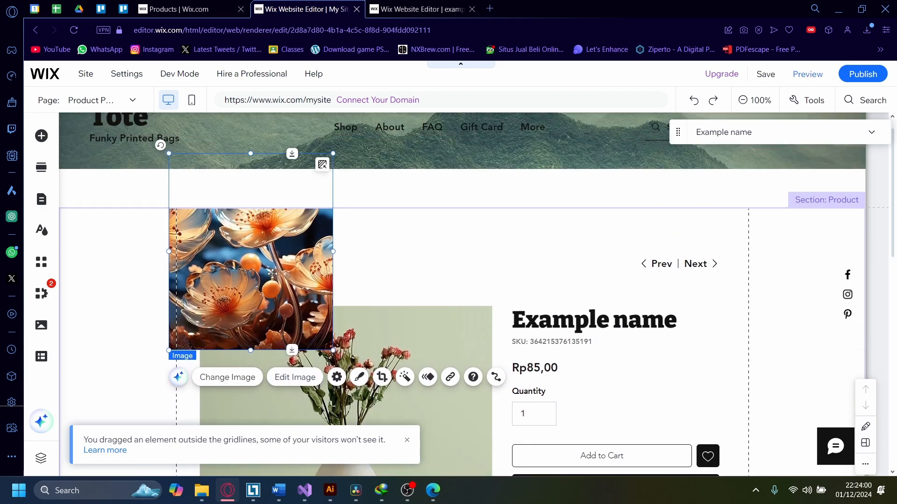